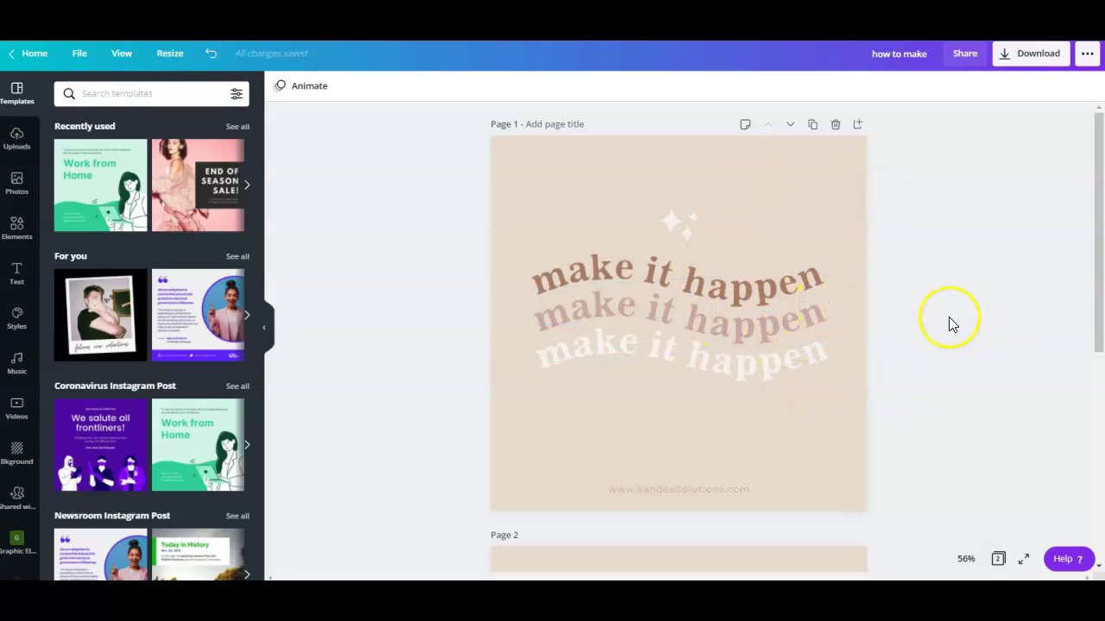
Scroll down past the finished 'make it happen' page to the empty beige Page 2
scroll(950, 320, "down", 5)
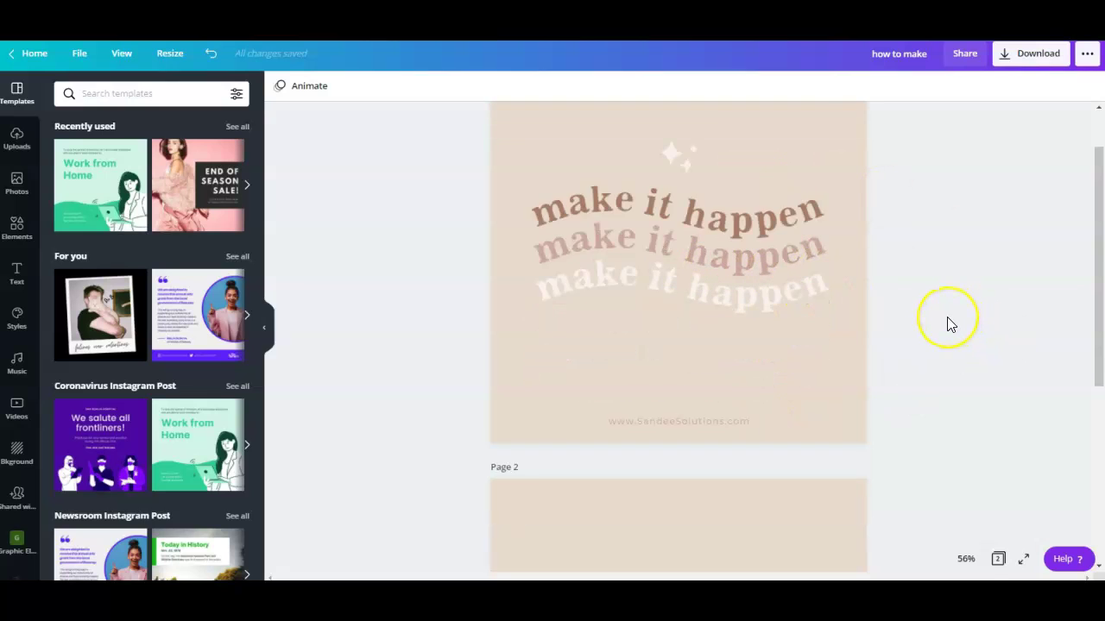
Add a Vintage Stylist text box reading 'make it happen' to the centre of Page 2
left_click(732, 328)
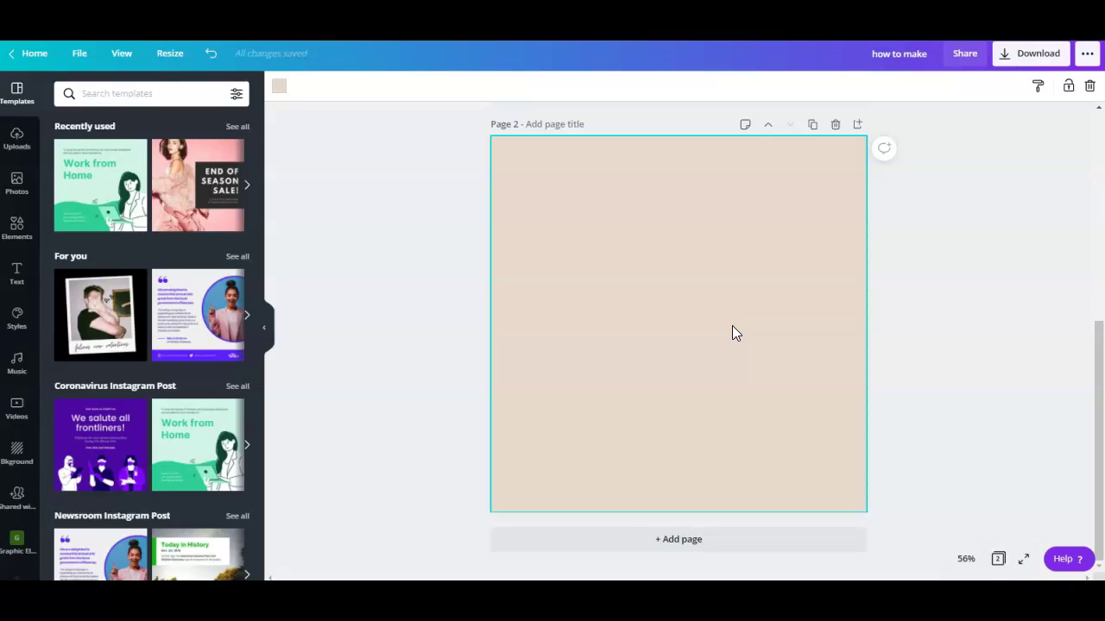
key("t")
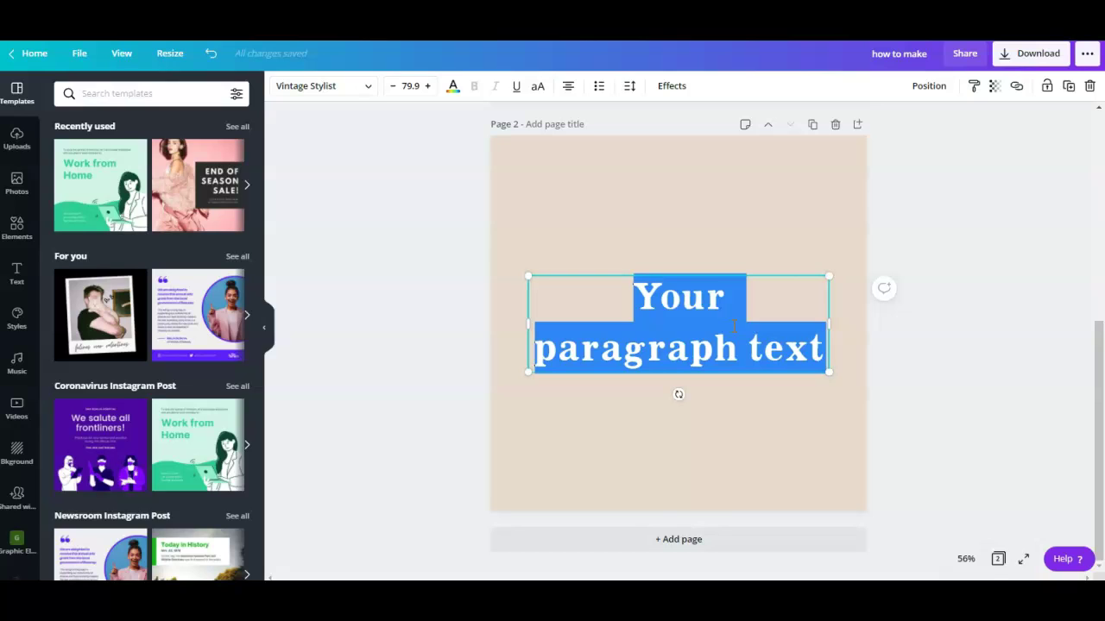
type("make it happen")
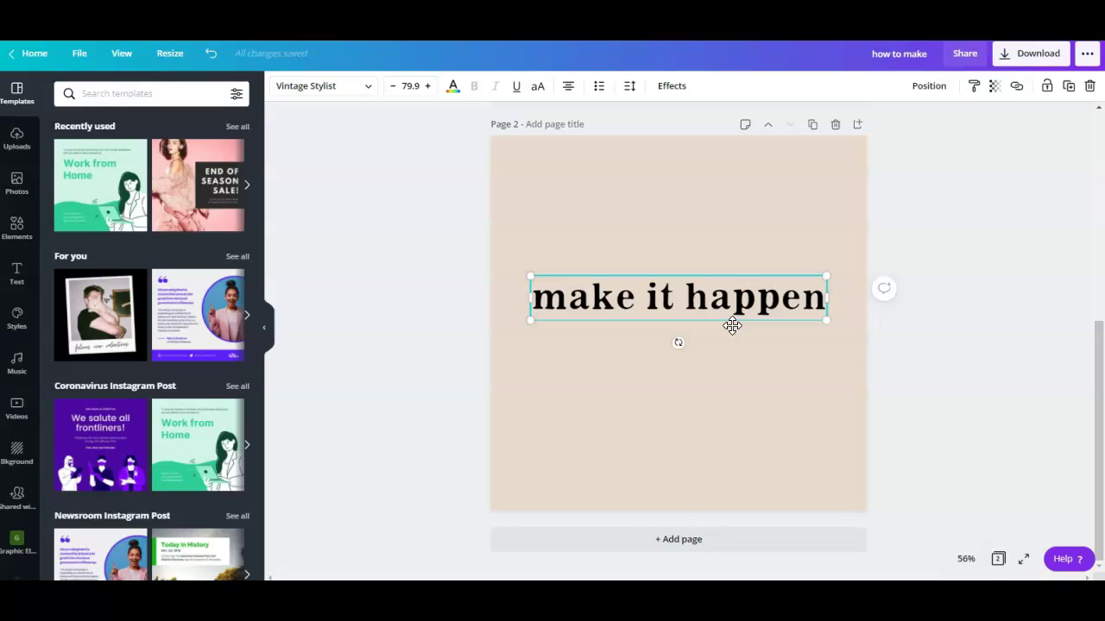
left_click(710, 220)
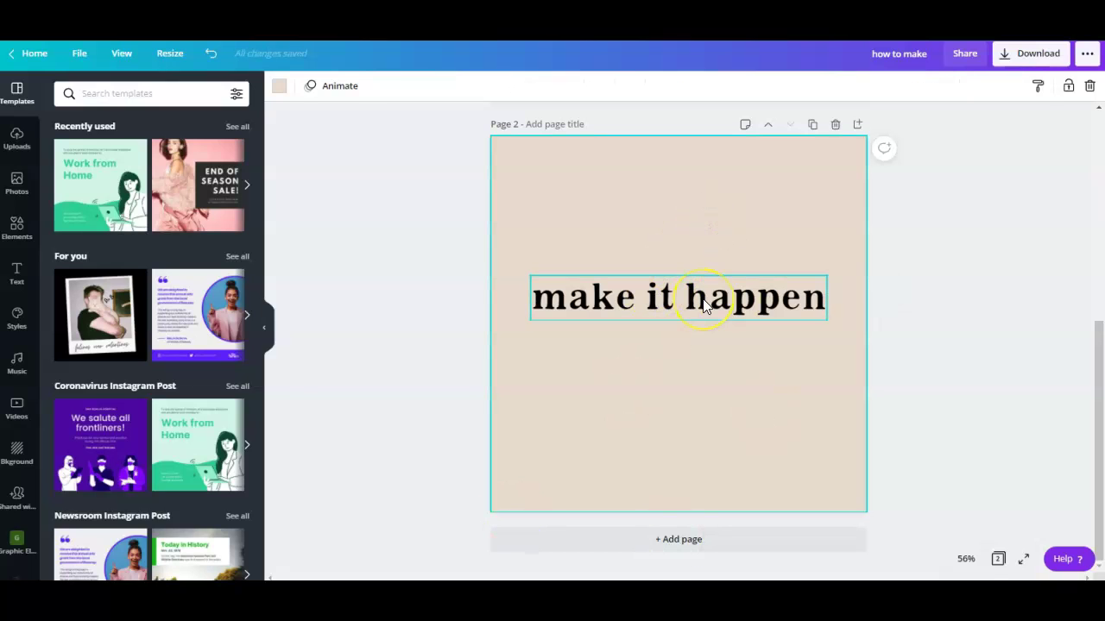
left_click(704, 306)
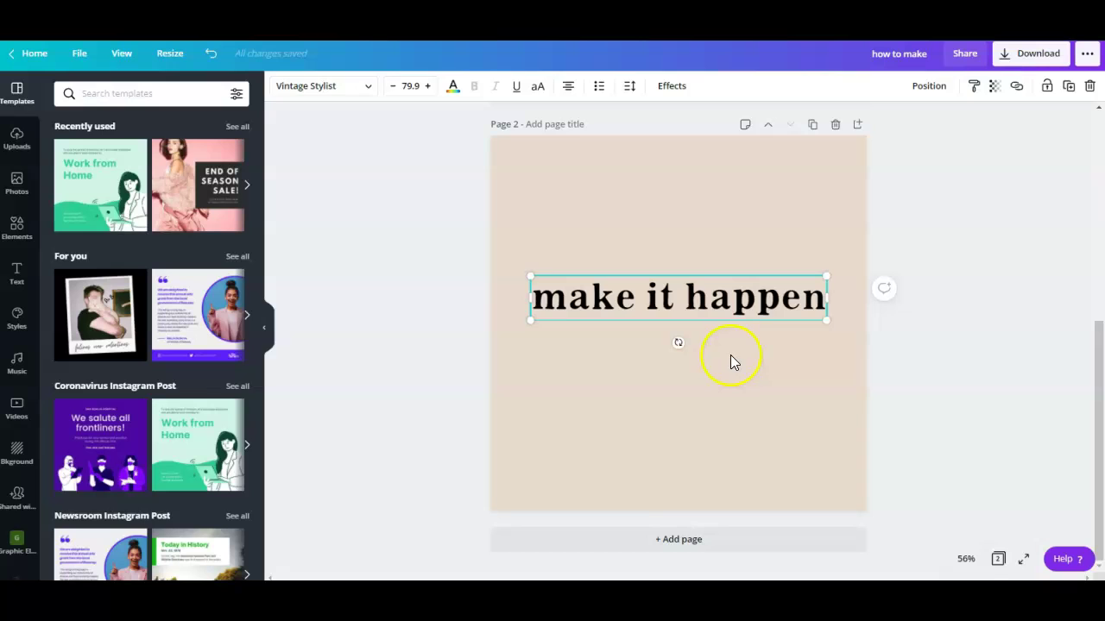
Try a Curve effect on 'make it happen', then revert to None so the line stays straight
left_click(730, 361)
left_click(715, 296)
left_click(671, 85)
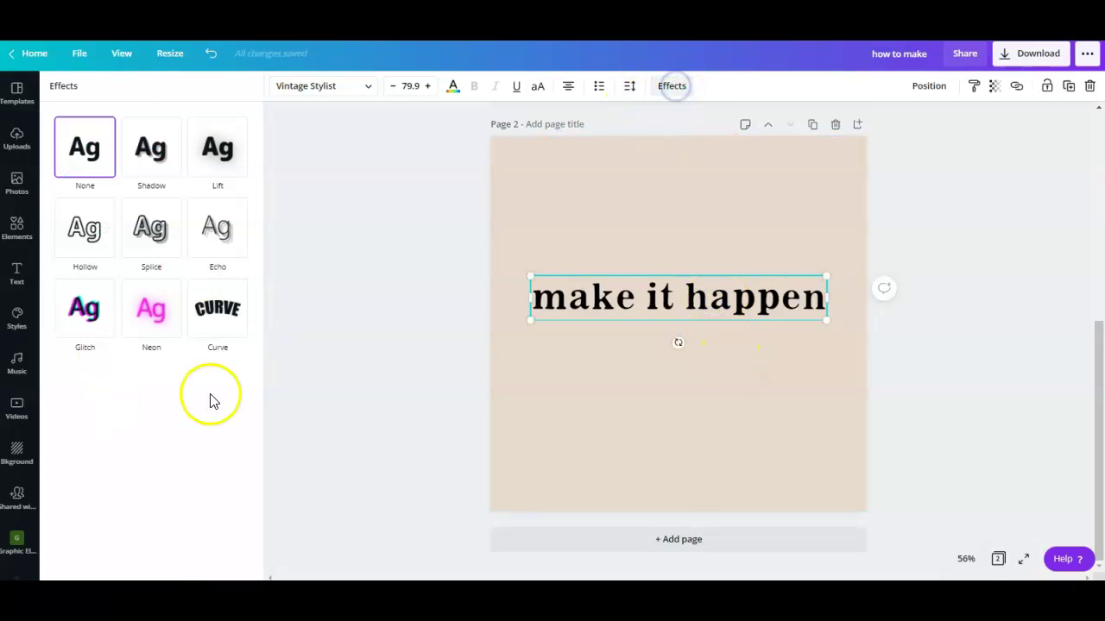
left_click(217, 311)
mouse_move(200, 385)
left_mouse_down()
mouse_move(133, 377)
mouse_move(249, 380)
mouse_move(182, 387)
mouse_move(220, 388)
left_mouse_up()
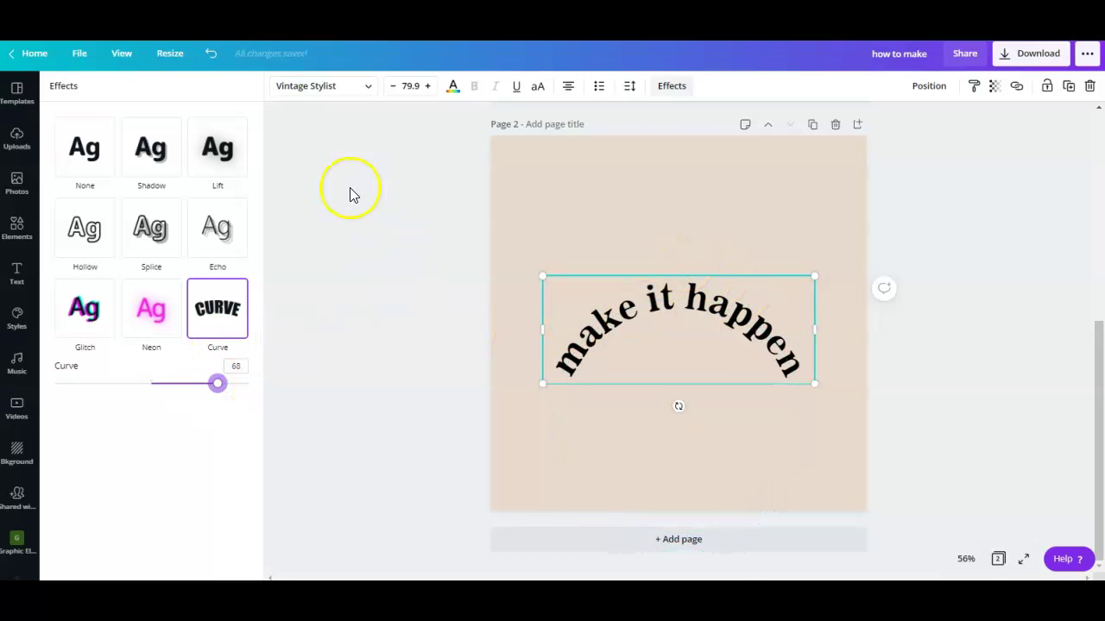
left_click(84, 147)
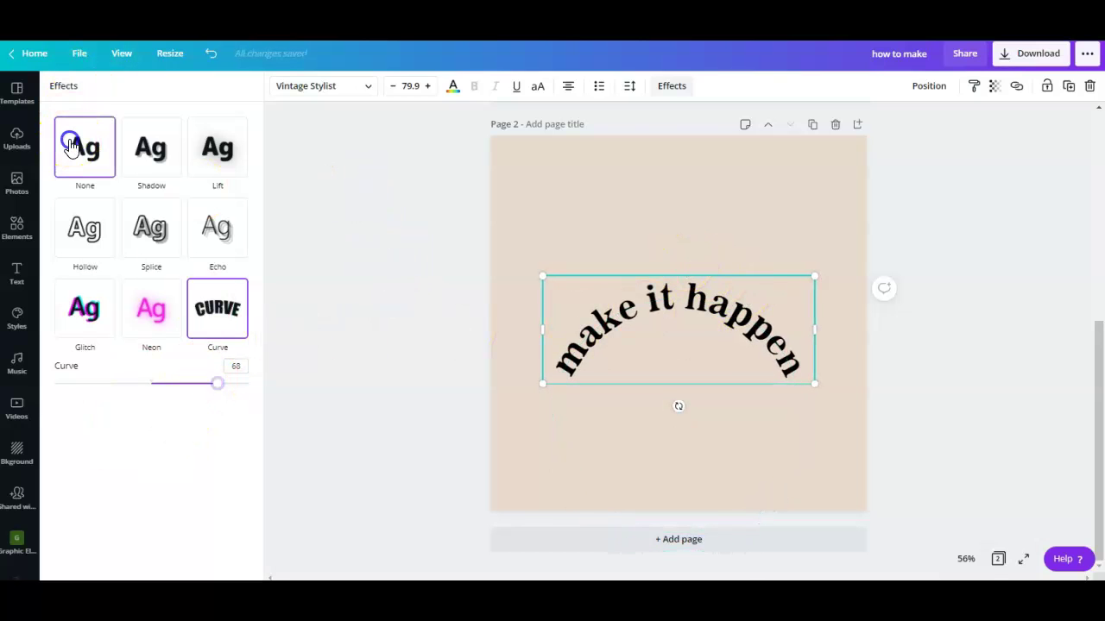
double_click(714, 298)
left_click(715, 297)
left_click(714, 298)
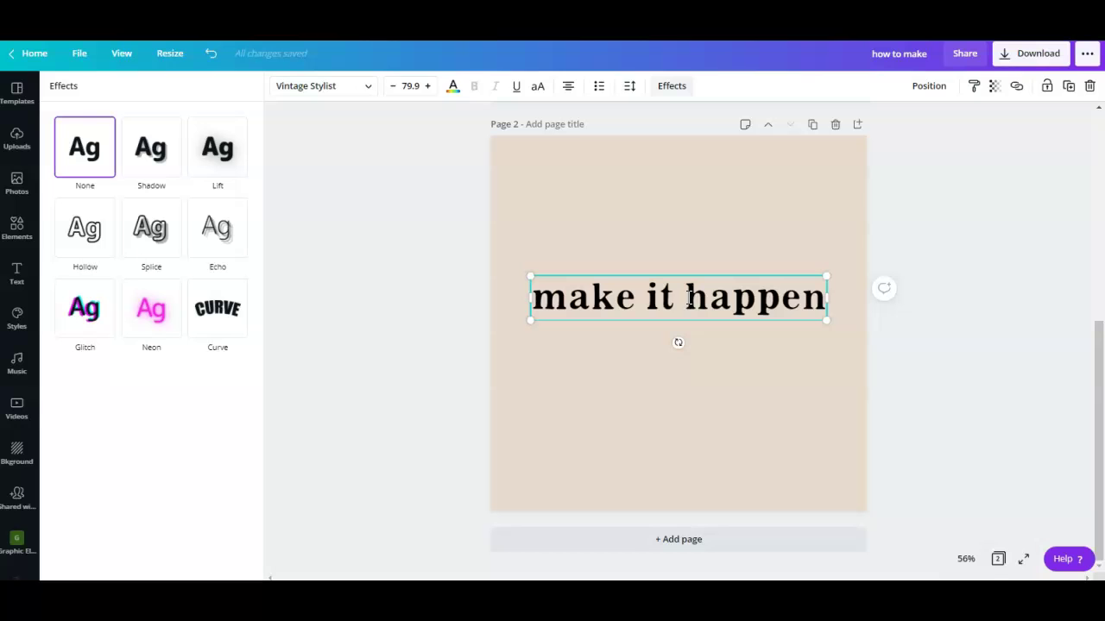
Delete the word 'happen' so the text reads just 'make it'
triple_click(690, 298)
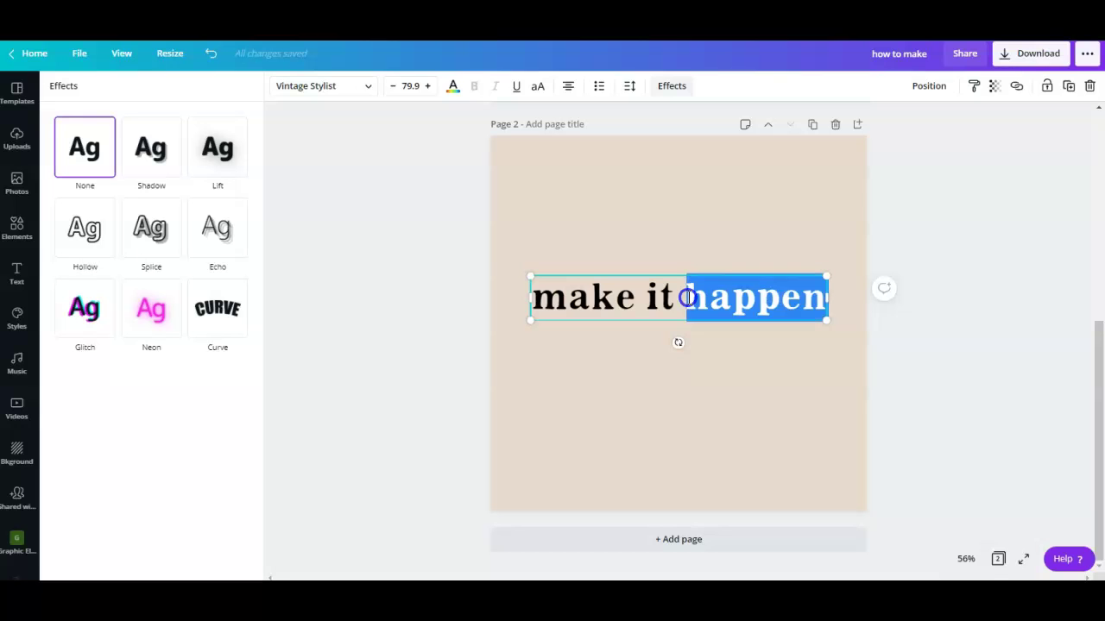
double_click(693, 298)
key("BackSpace")
left_click(896, 339)
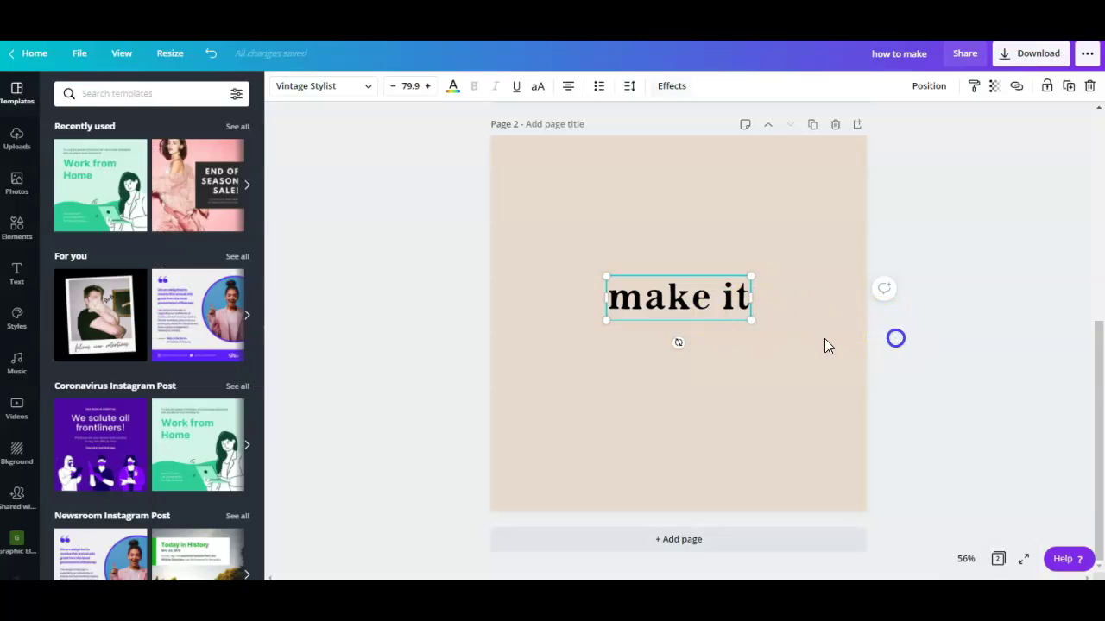
Apply the Curve effect to 'make it' with a curve strength of 51
left_click(680, 302)
left_click(803, 229)
left_click(722, 286)
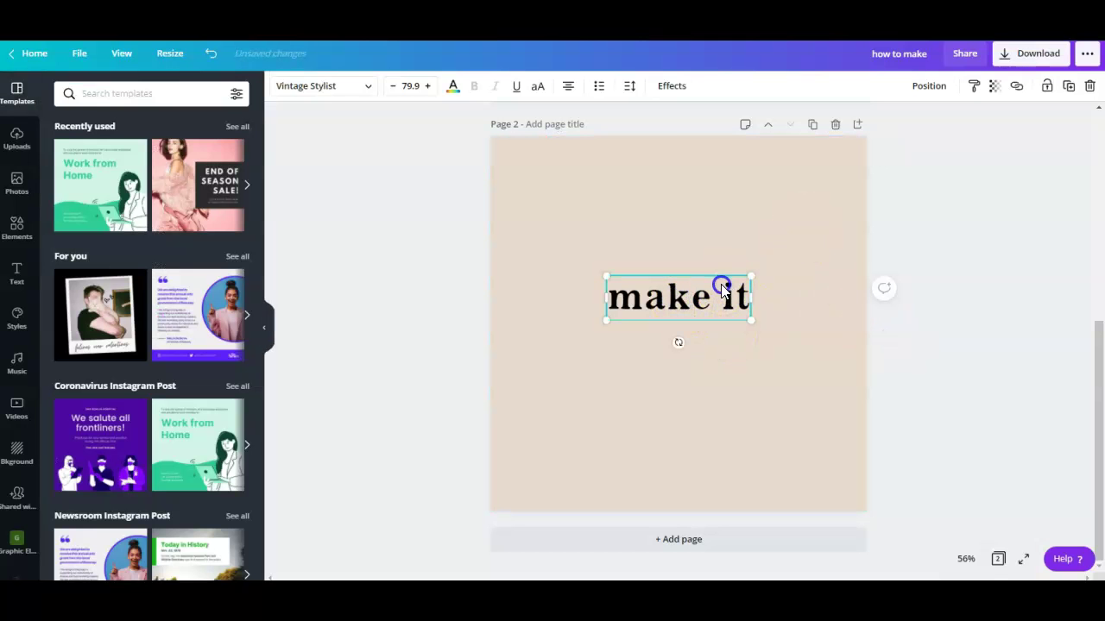
left_click(672, 85)
left_click(227, 316)
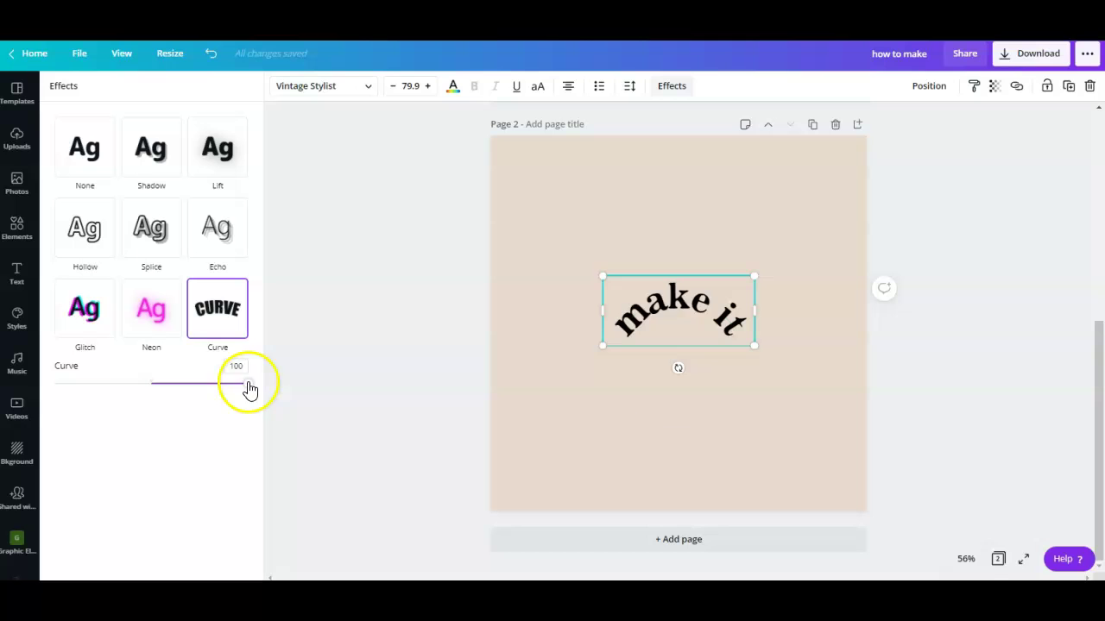
left_click_drag(247, 386, 187, 404)
double_click(242, 366)
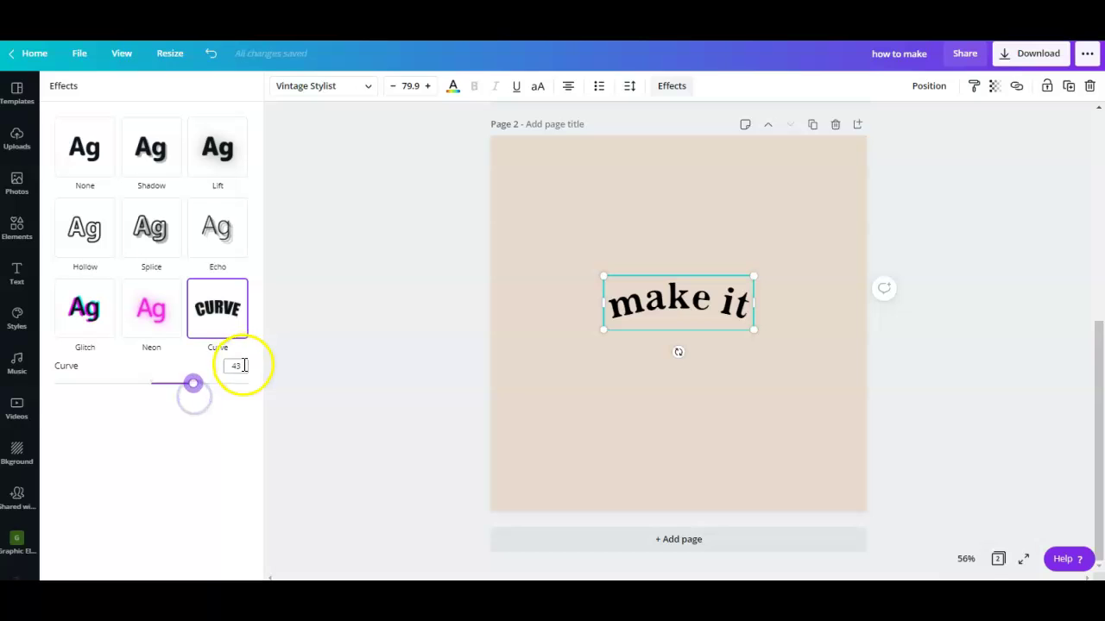
type("5")
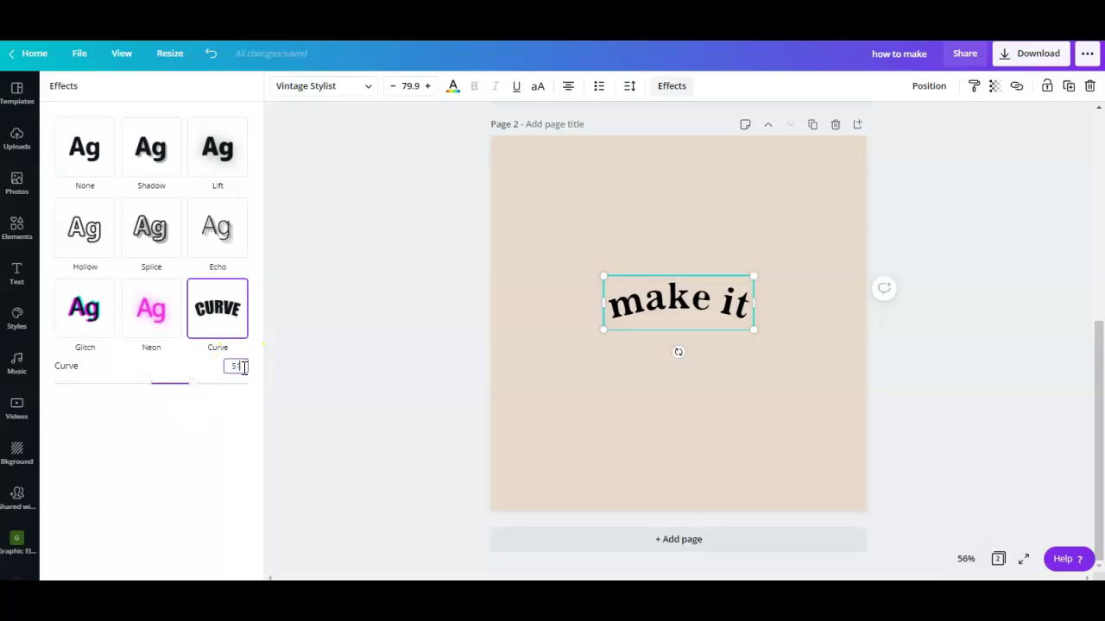
type("1")
key("Return")
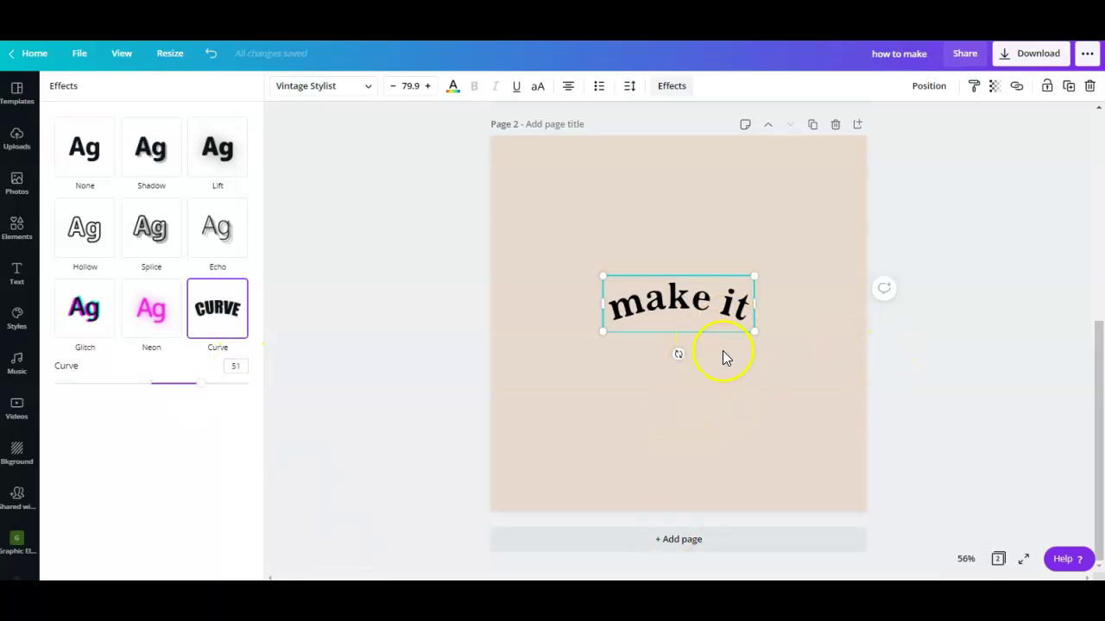
left_click(842, 335)
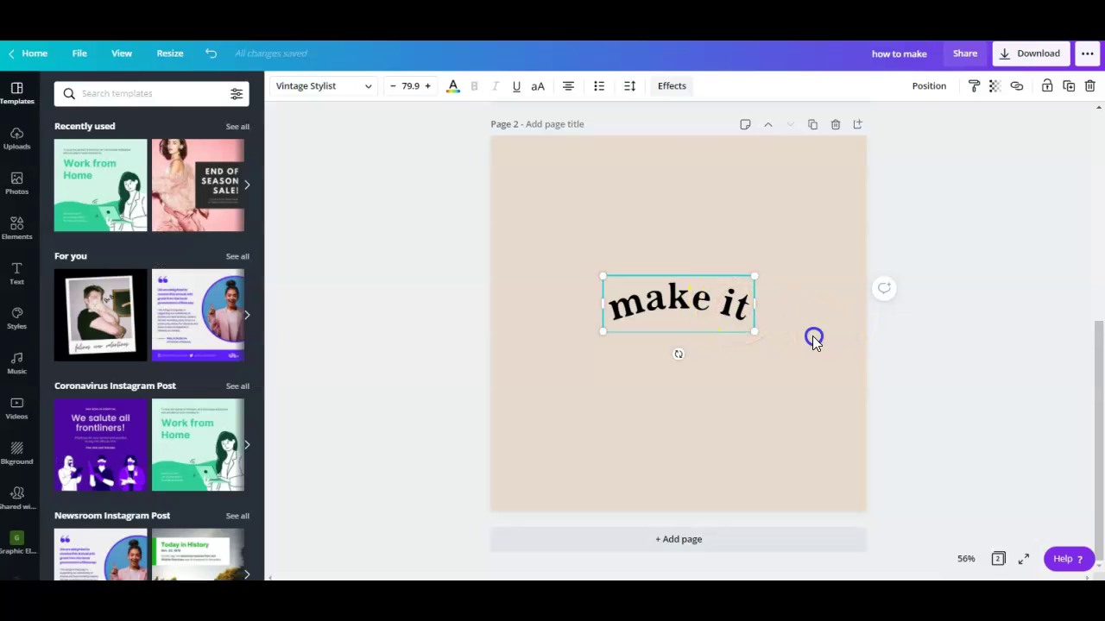
Shift 'make it' left, duplicate it beside itself, and change the copy's text to 'happen'
left_click_drag(686, 311, 629, 308)
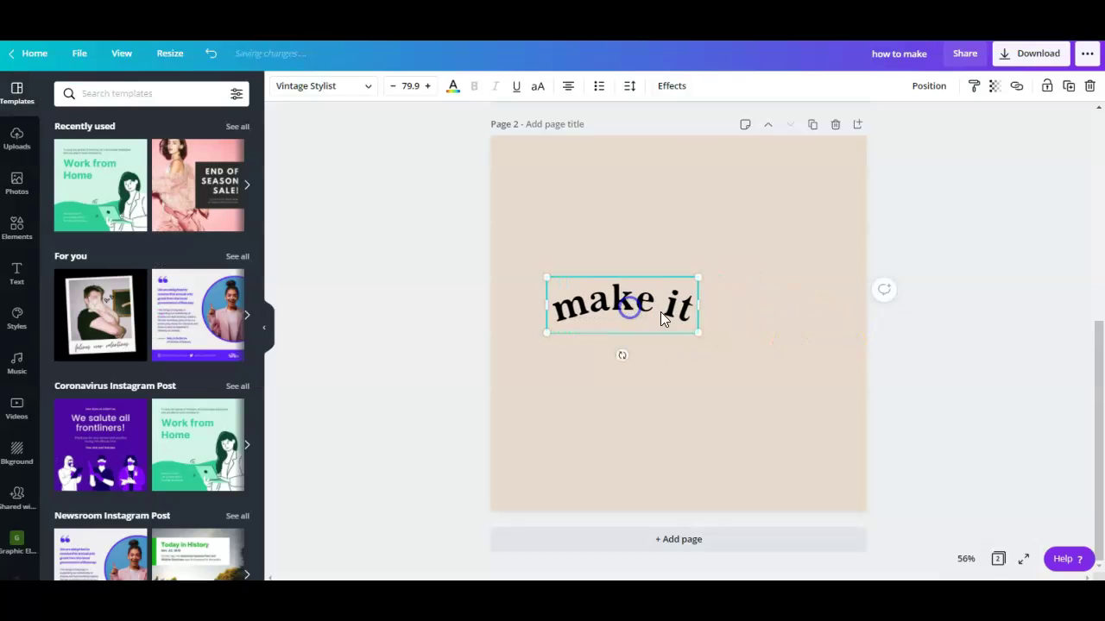
left_click(1068, 89)
left_click_drag(651, 312, 797, 319)
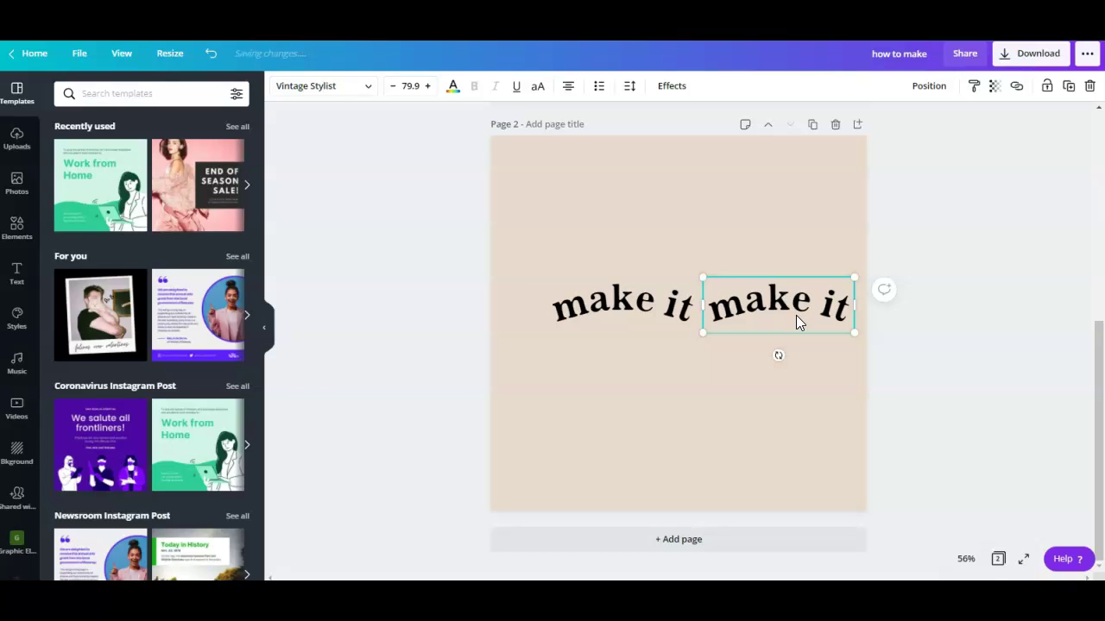
left_click(794, 302)
type("happen")
left_click(792, 424)
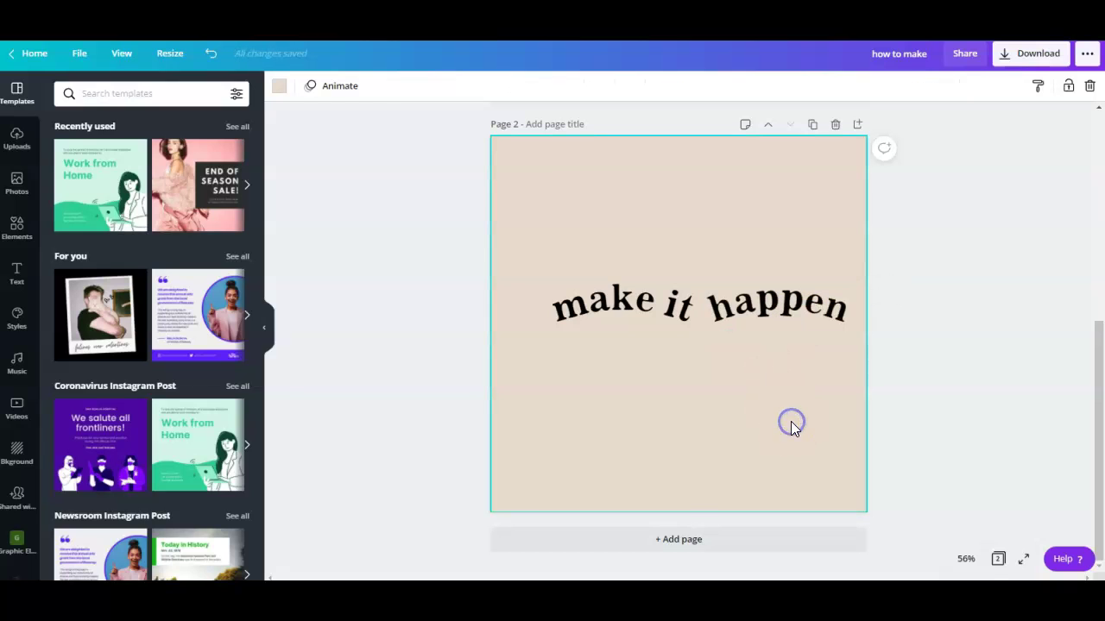
Set the 'happen' box's Curve value to -51, bending it opposite to 'make it'
left_click(796, 315)
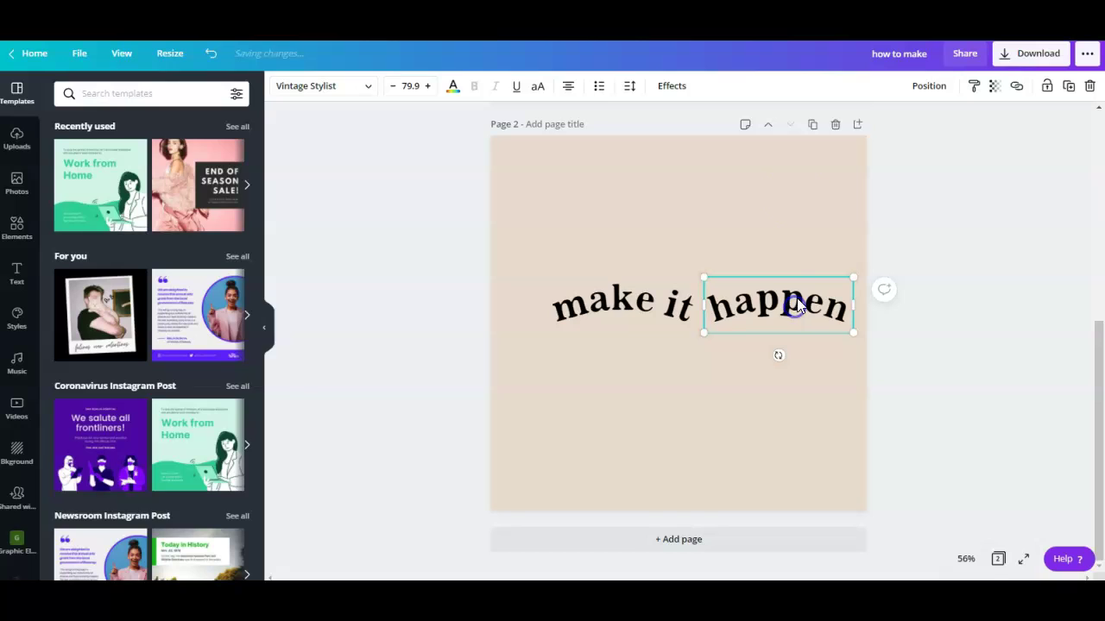
left_click(670, 86)
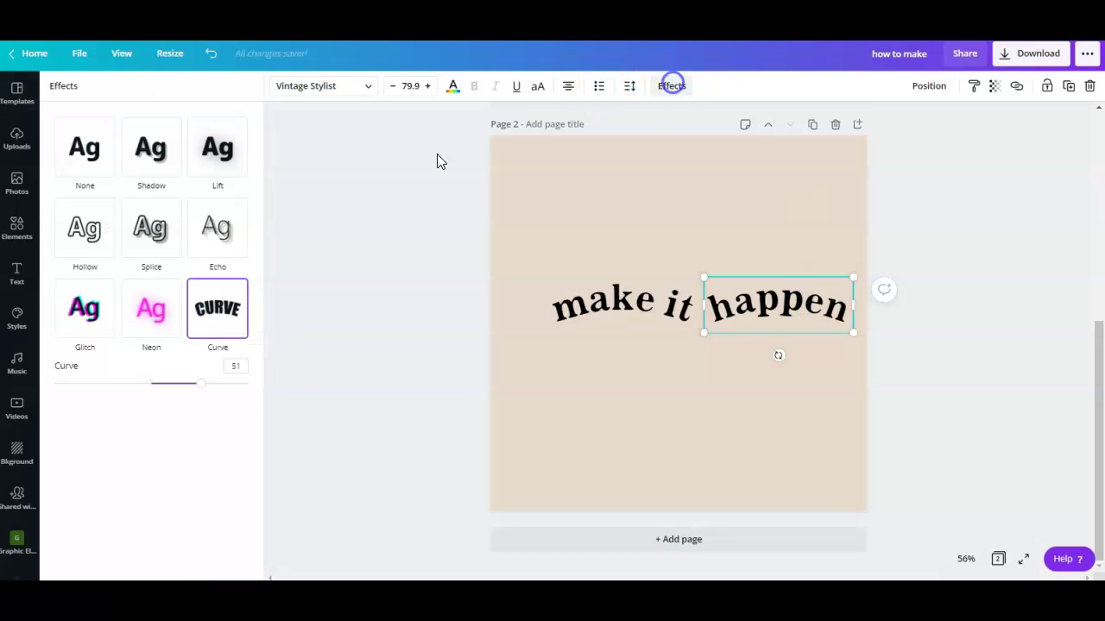
left_click(244, 366)
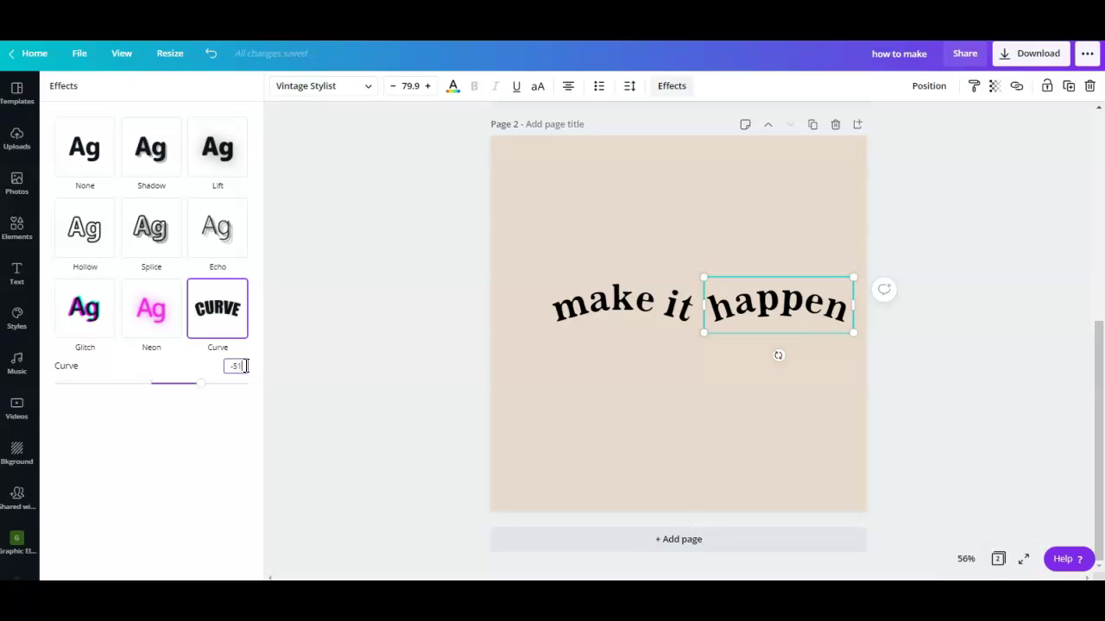
key("Return")
left_click(762, 424)
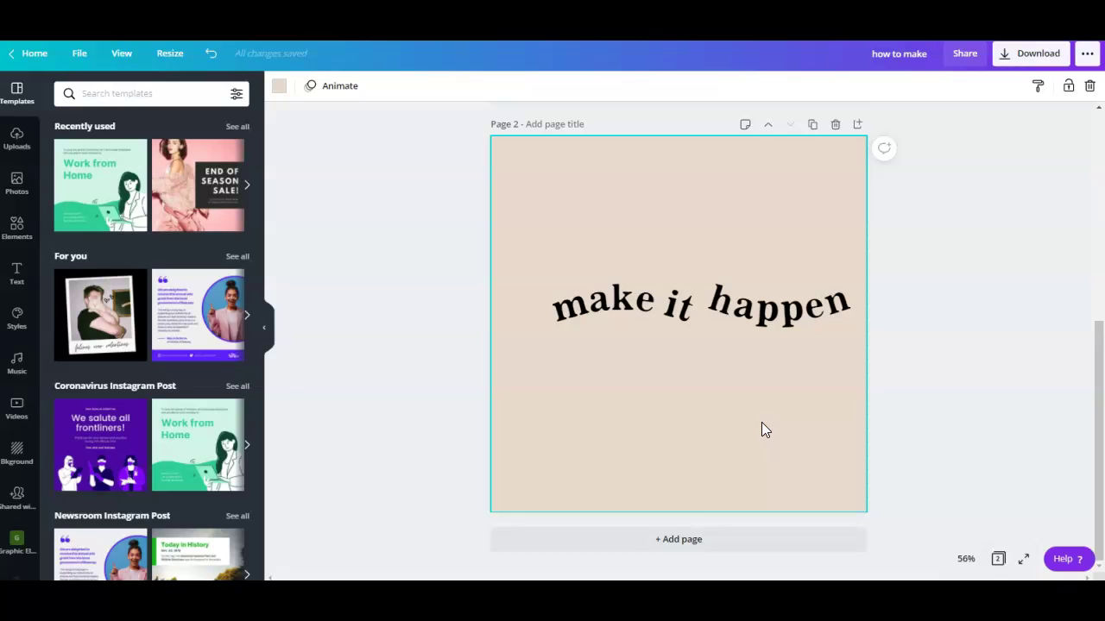
Lower 'happen' slightly, then group it with 'make it'
mouse_move(751, 321)
left_mouse_down()
mouse_move(757, 311)
mouse_move(756, 323)
left_mouse_up()
left_click(754, 405)
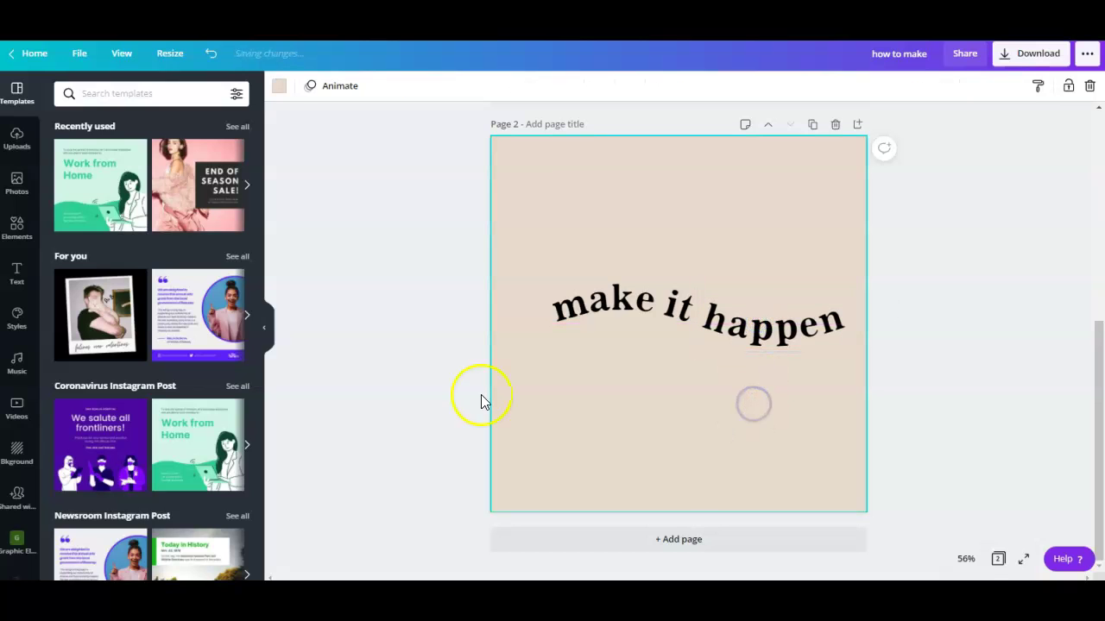
left_click_drag(423, 309, 940, 349)
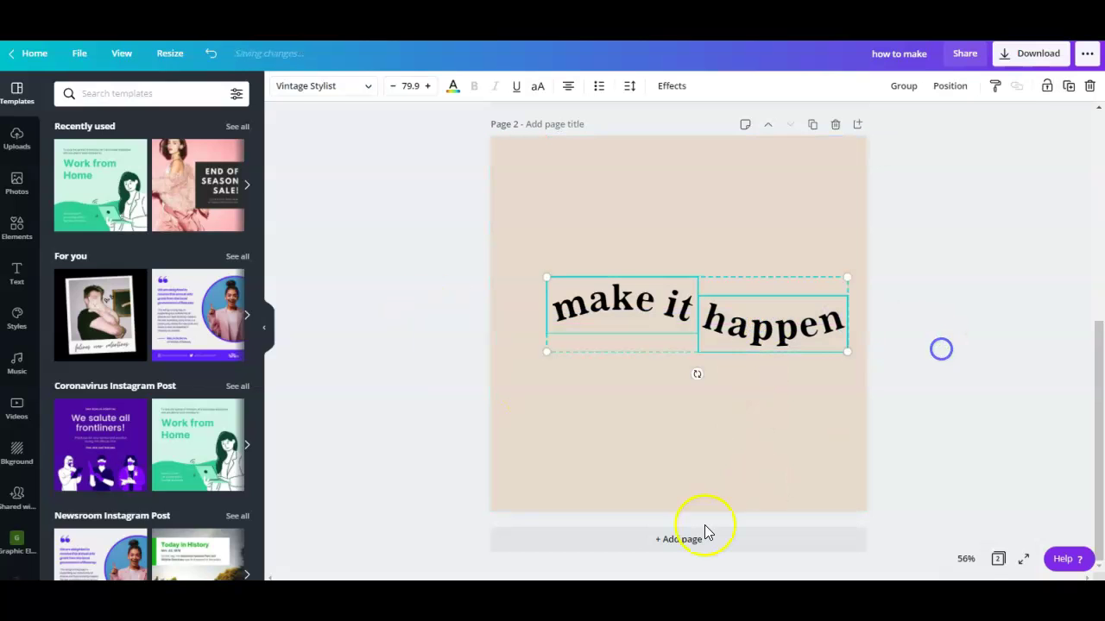
left_click(902, 85)
Enlarge the grouped phrase to size 74 and centre it across the upper part of the page
left_click_drag(847, 280, 791, 296)
left_click(730, 294)
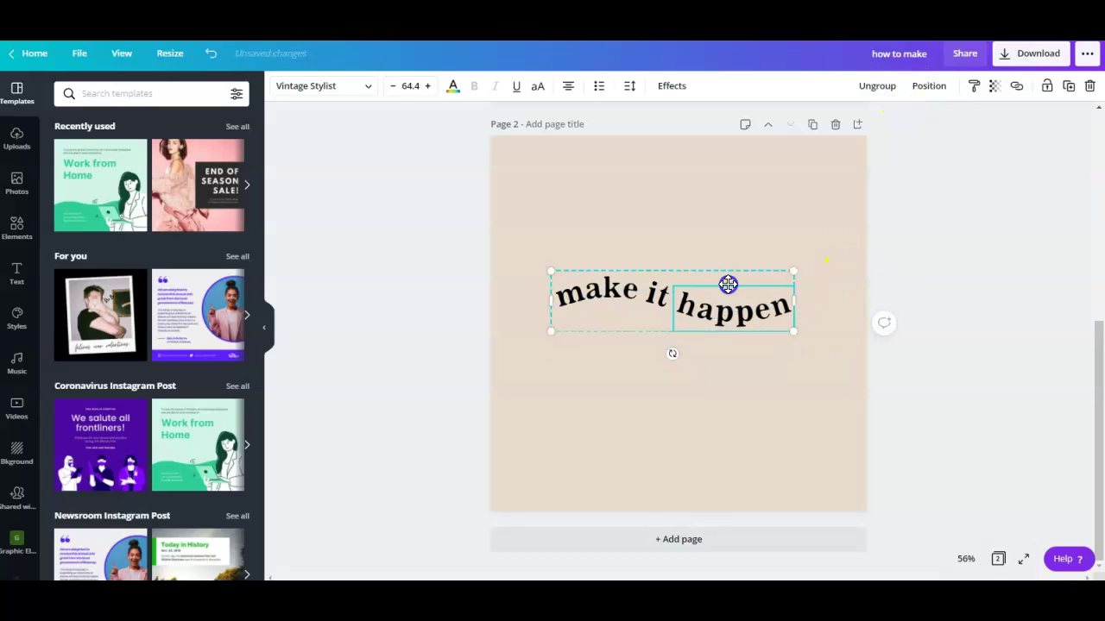
left_click_drag(728, 284, 742, 247)
left_click_drag(753, 290, 782, 285)
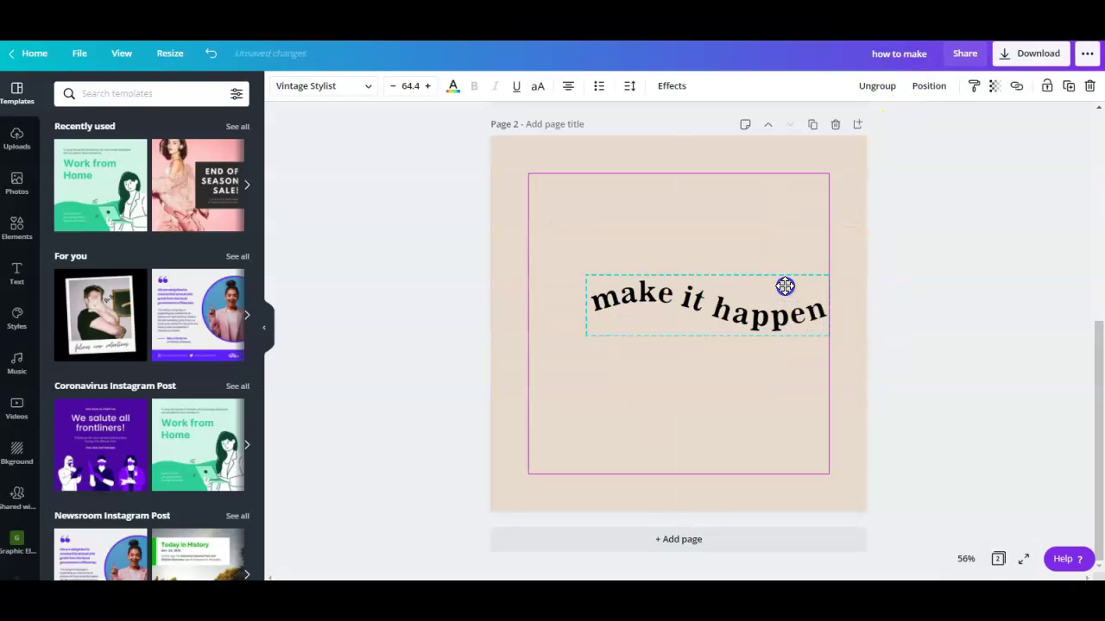
mouse_move(576, 272)
left_mouse_down()
mouse_move(532, 259)
mouse_move(587, 259)
mouse_move(561, 262)
mouse_move(565, 270)
left_mouse_up()
left_click_drag(725, 303, 709, 249)
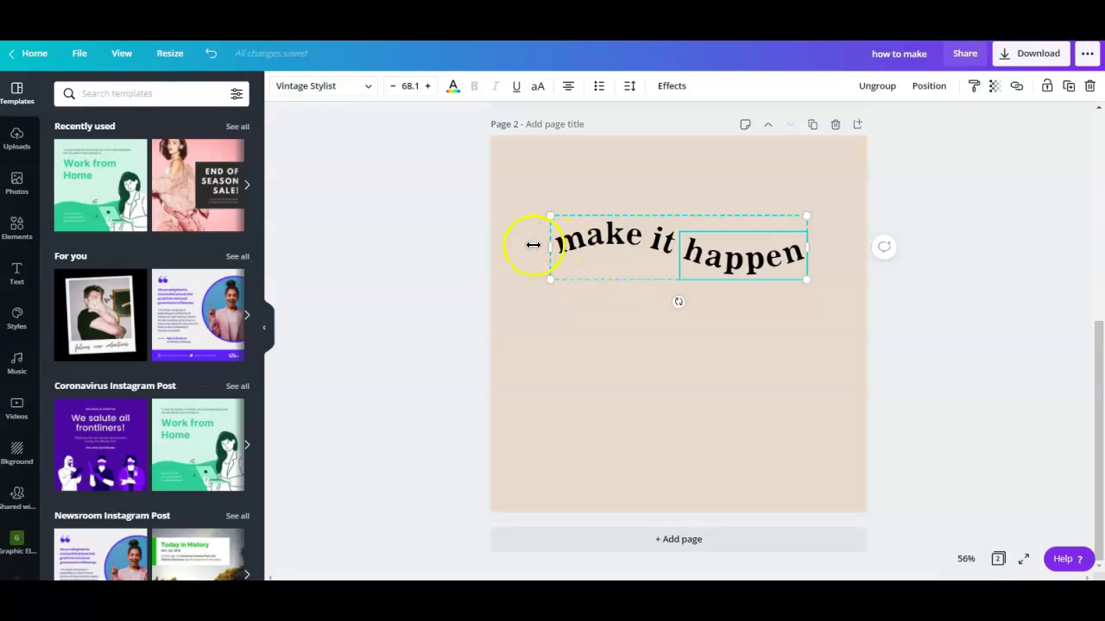
left_click_drag(552, 216, 530, 207)
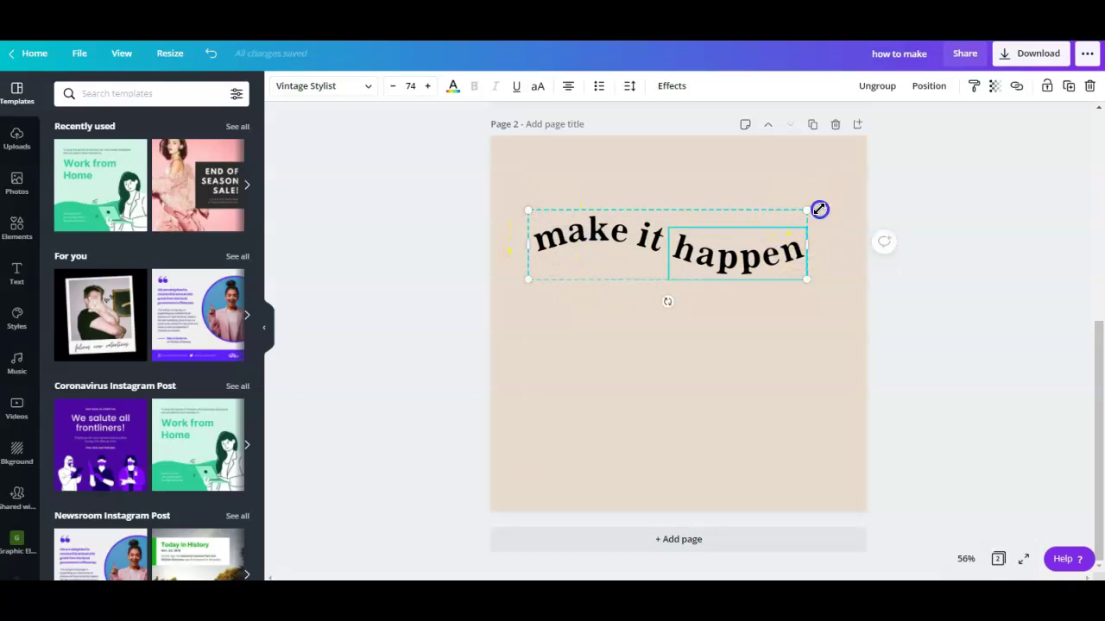
left_click_drag(818, 207, 832, 210)
Duplicate the wavy phrase twice, stacking the copies one below another
left_click(1069, 86)
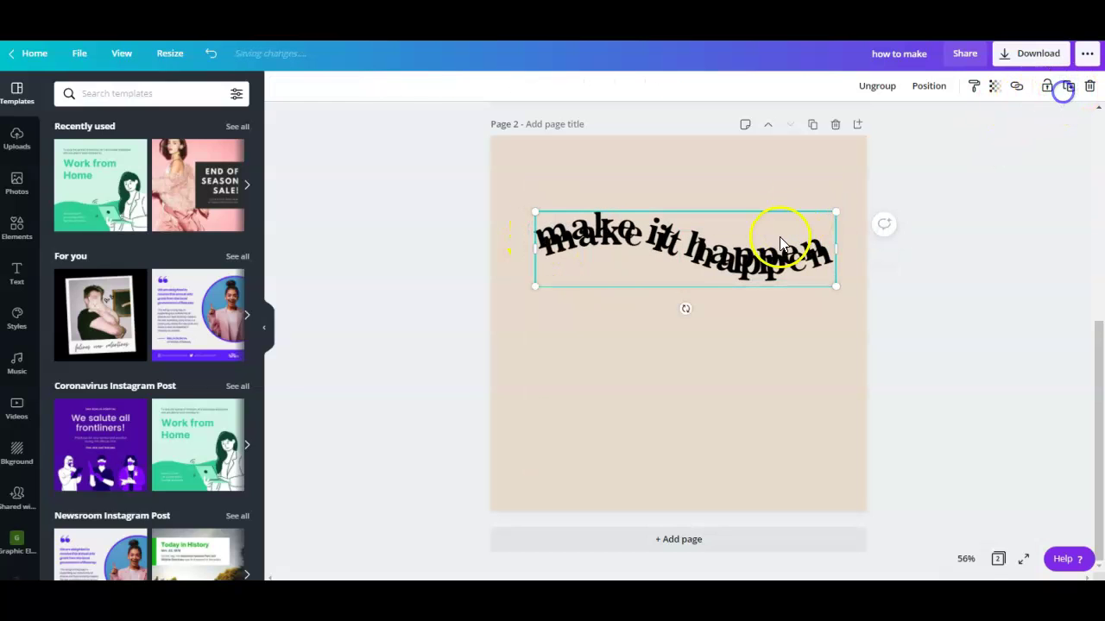
left_click_drag(779, 237, 756, 286)
left_click(1069, 86)
left_click_drag(727, 328, 754, 316)
left_click(858, 207)
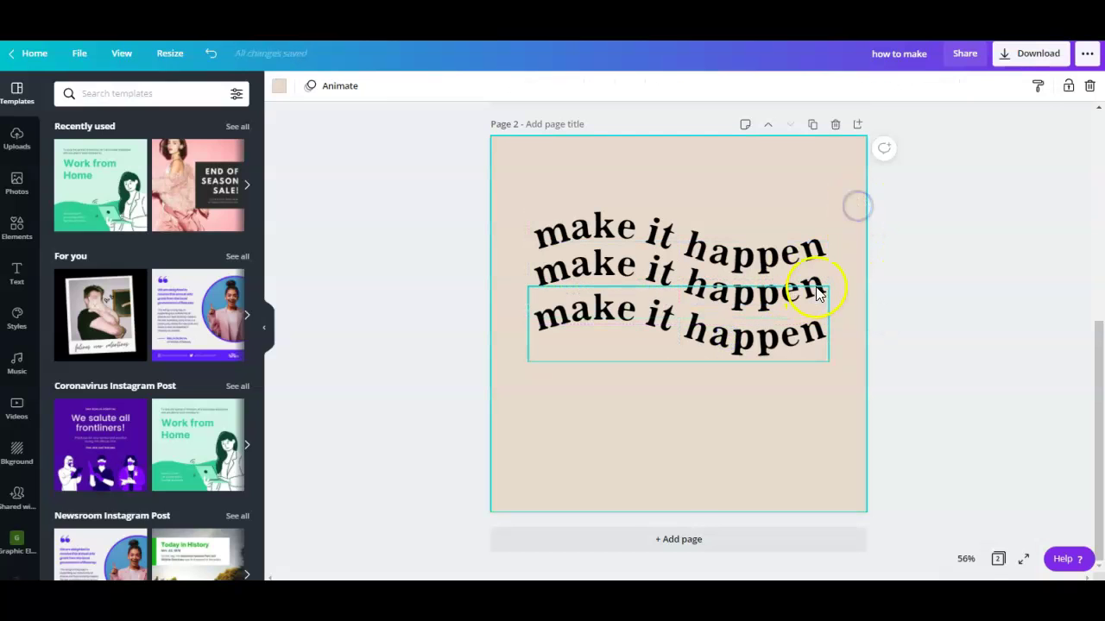
Colour both words of the middle line dusty pink
left_click(807, 286)
left_click(452, 85)
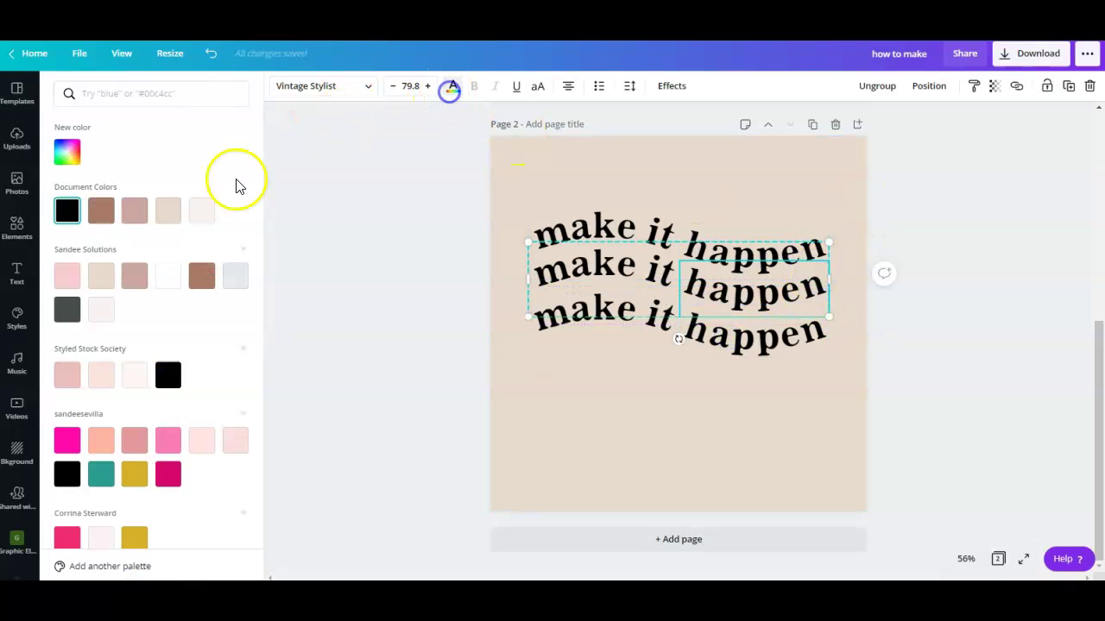
left_click(134, 276)
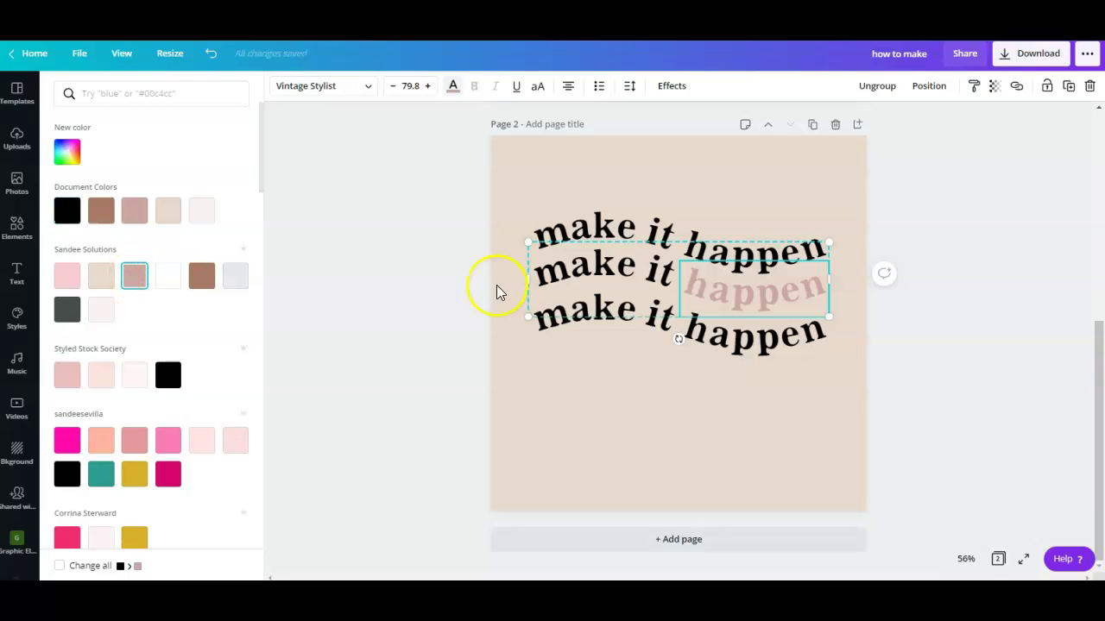
left_click(575, 267)
left_click(140, 285)
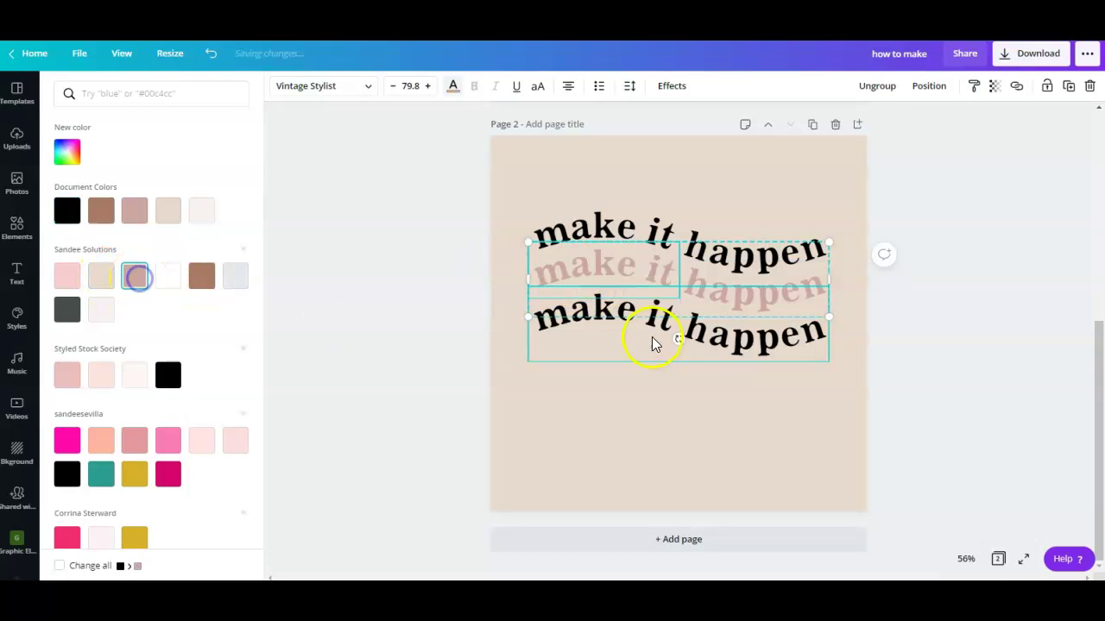
Colour both words of the bottom line near-white
left_click(575, 313)
left_click(101, 309)
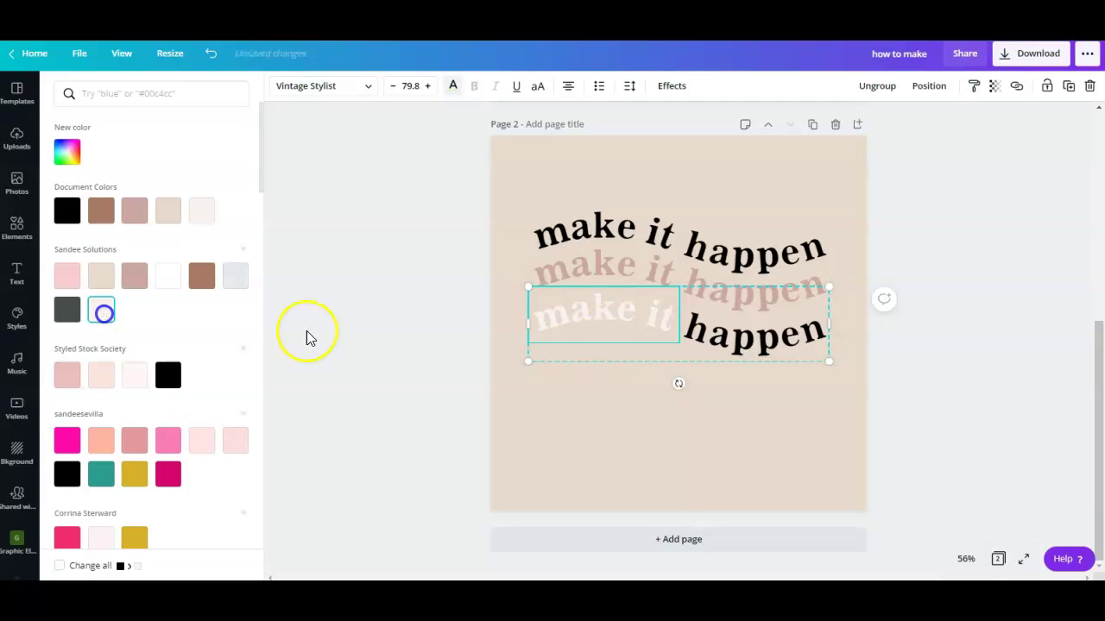
left_click(747, 332)
left_click(100, 318)
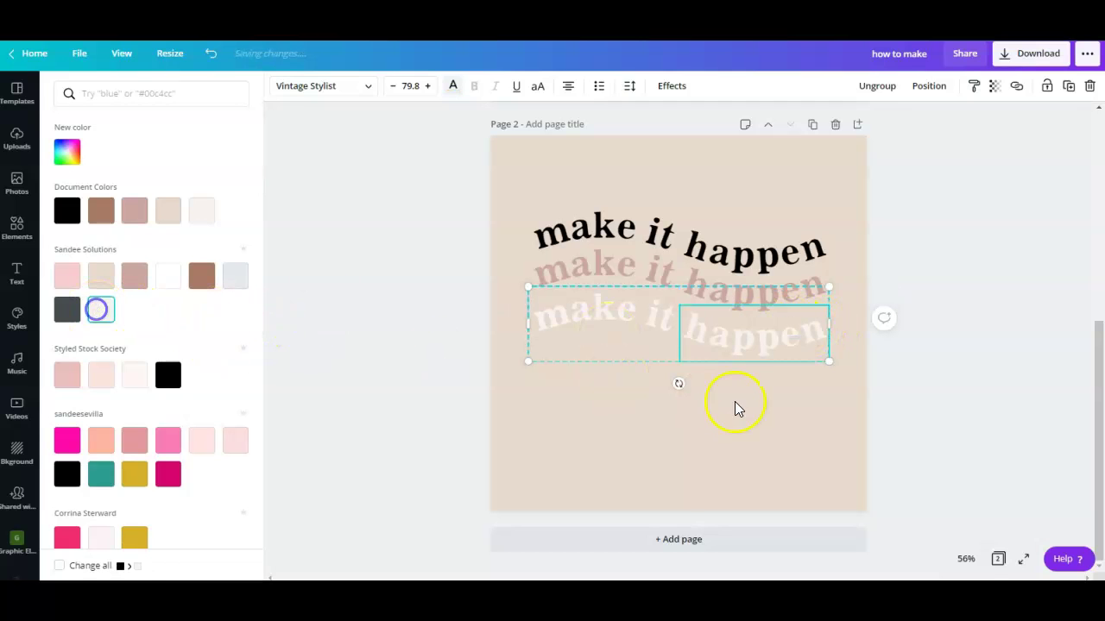
left_click(732, 407)
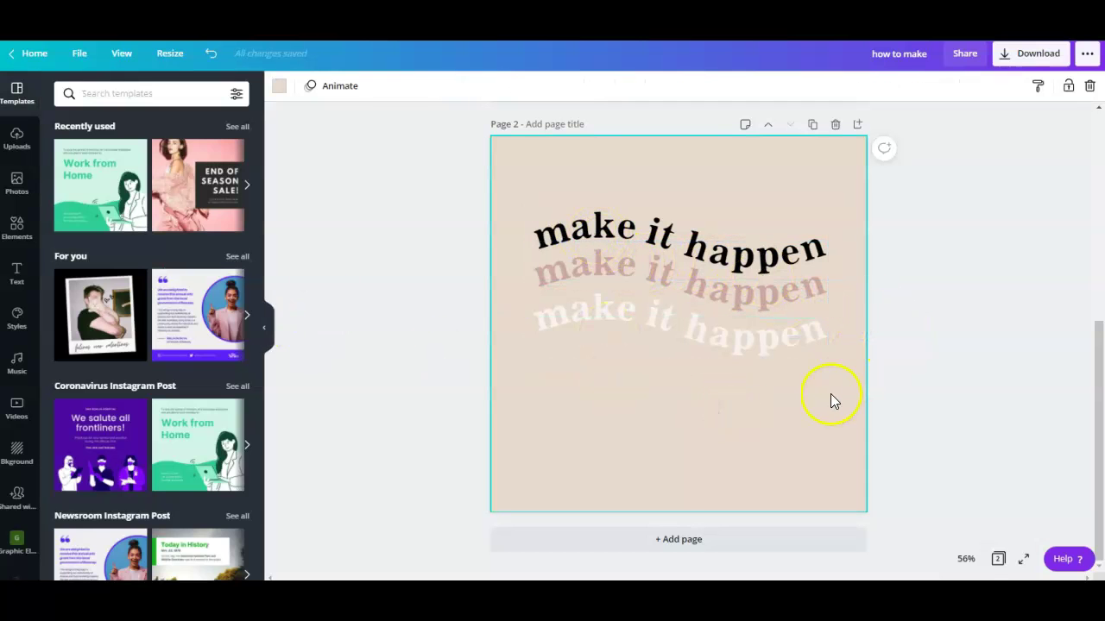